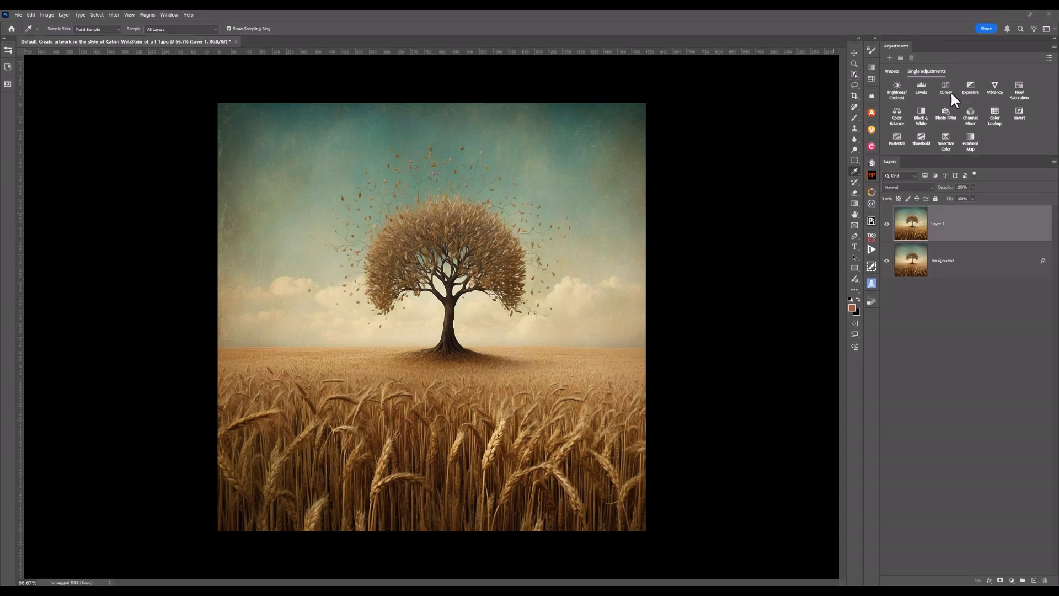
# Add a Curves adjustment layer and open its auto color correction options, choosing Find Dark & Light Colors.
pyautogui.click(946, 88)
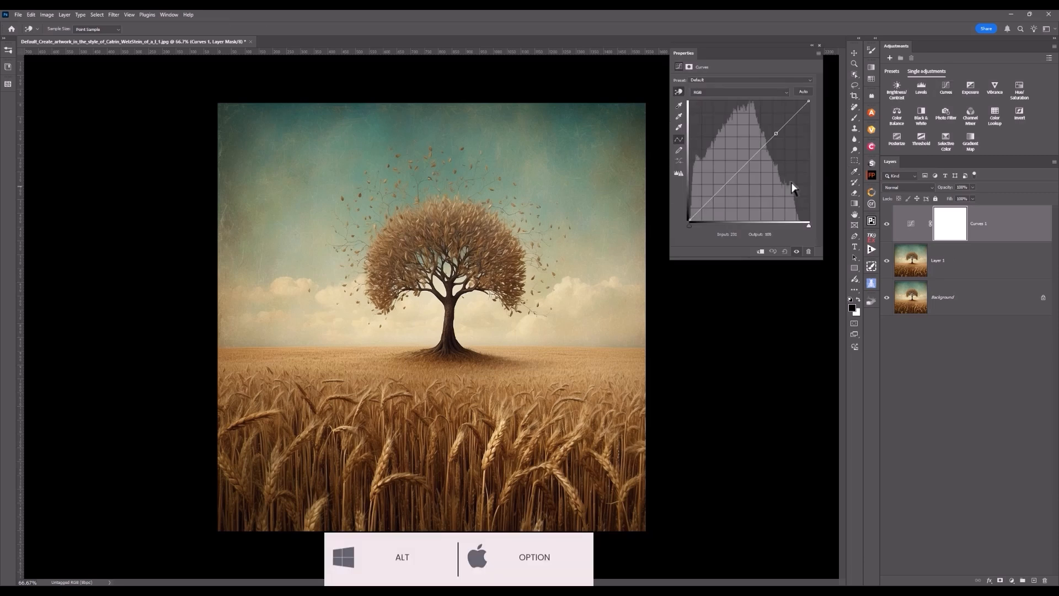
pyautogui.keyDown('alt'); pyautogui.click(804, 90); pyautogui.keyUp('alt')
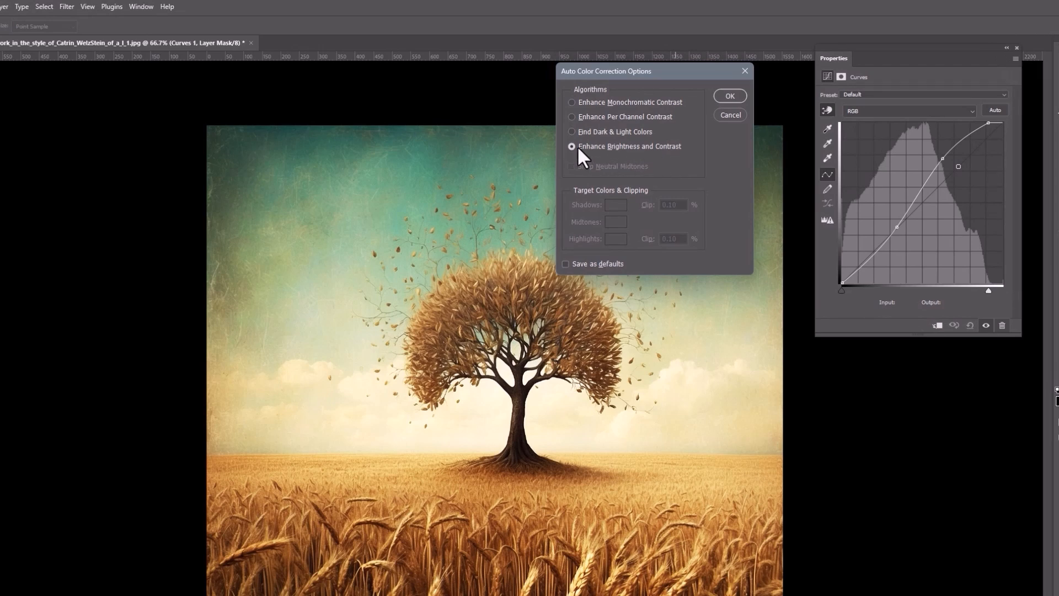
pyautogui.click(572, 131)
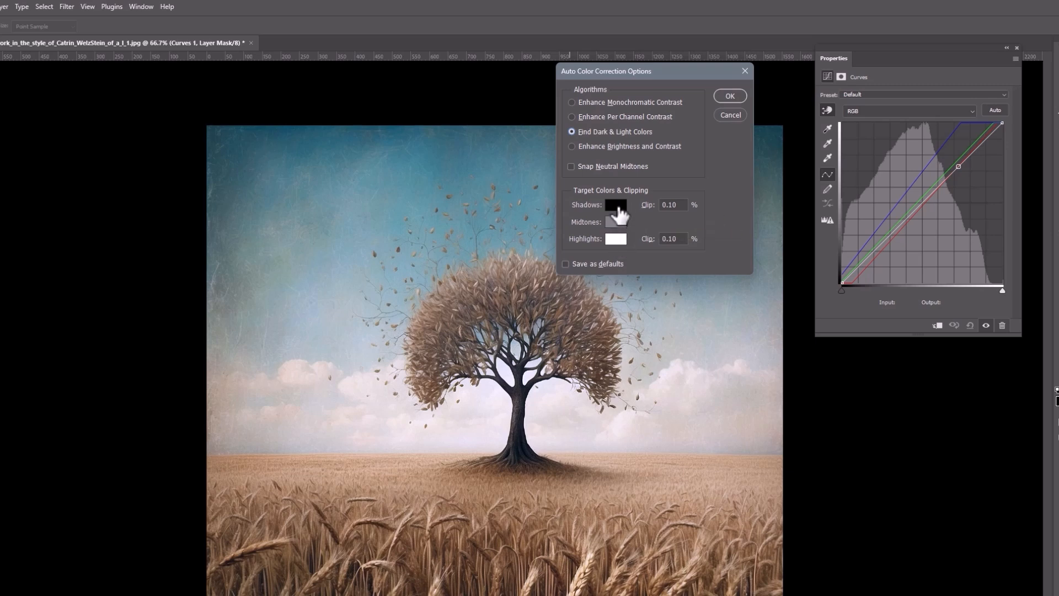
# Set the shadows target color to a dark blue, hex 323a42.
pyautogui.click(616, 204)
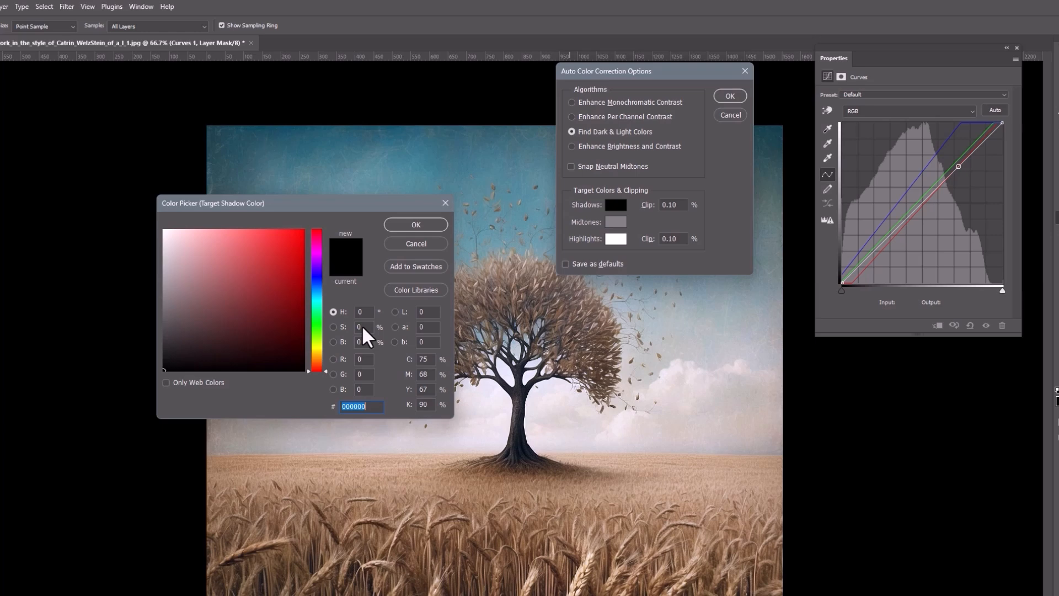
pyautogui.click(316, 288)
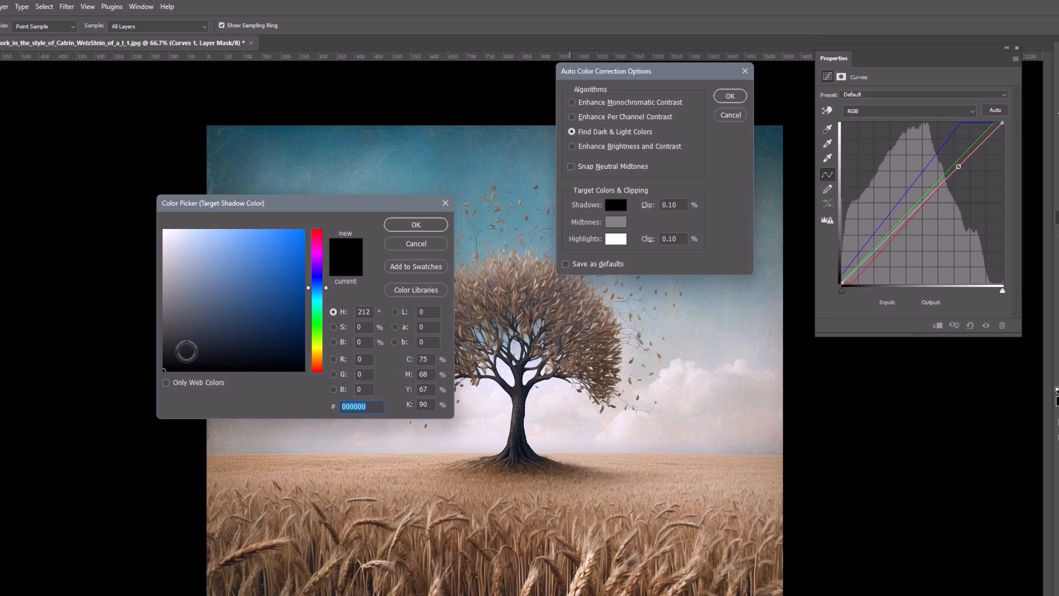
pyautogui.click(186, 351)
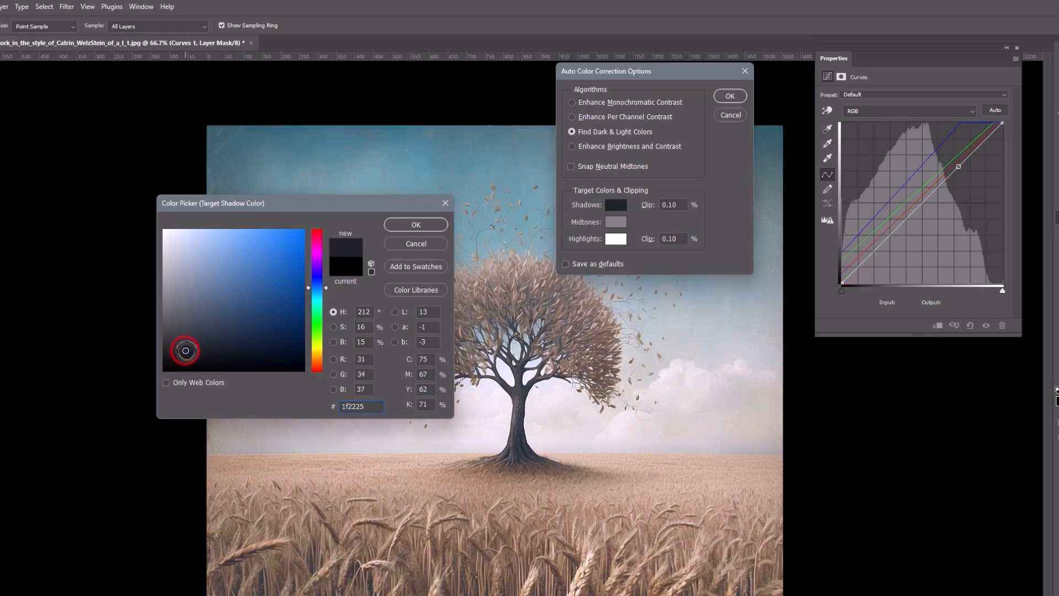
pyautogui.click(197, 334)
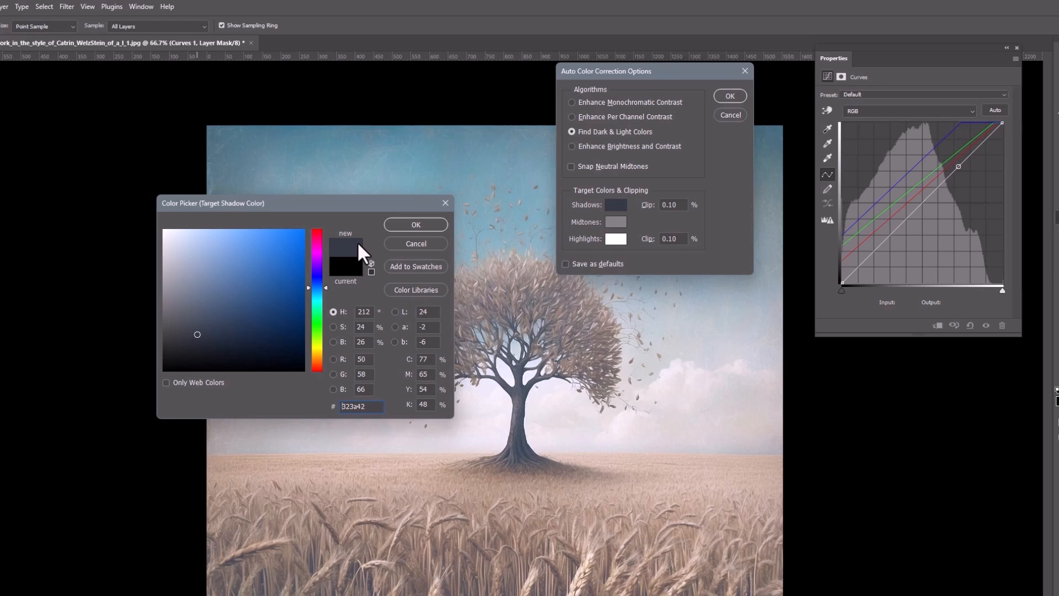
pyautogui.click(411, 223)
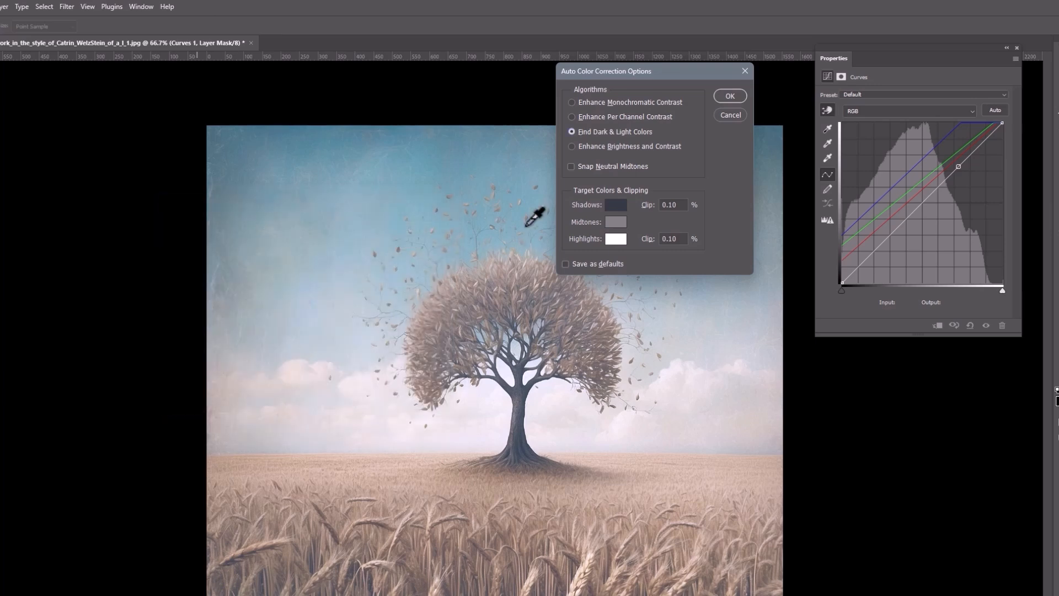
# Set the midtones target color to an olive yellow, hex 786d33.
pyautogui.click(617, 223)
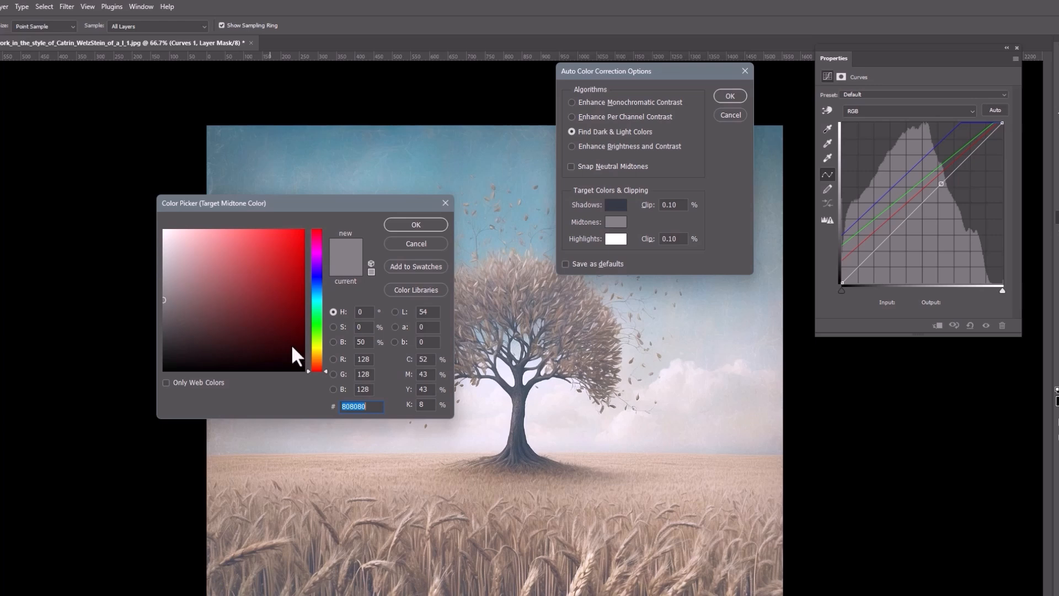
pyautogui.click(316, 349)
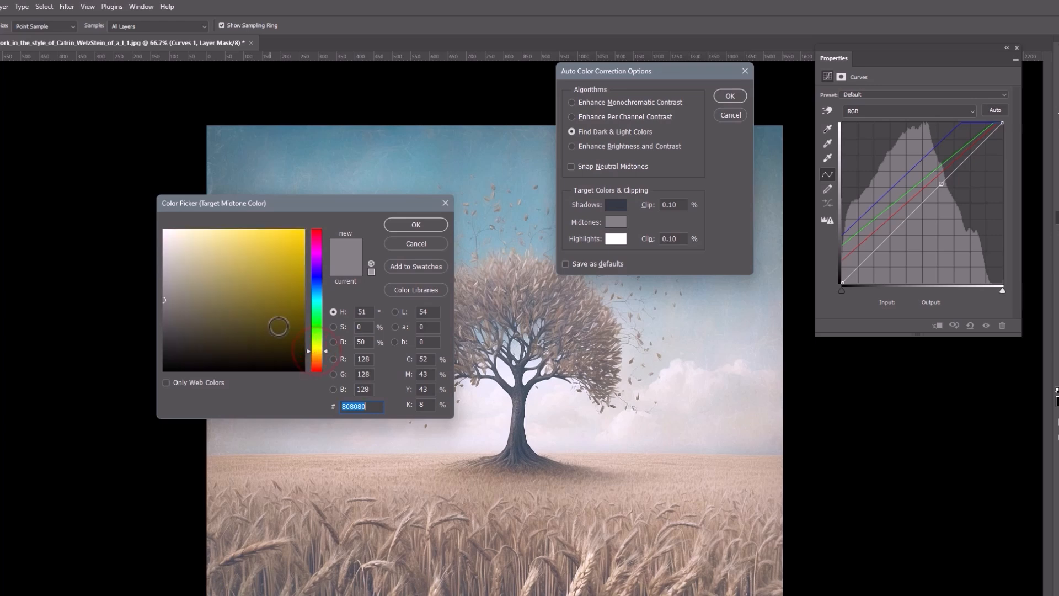
pyautogui.click(245, 306)
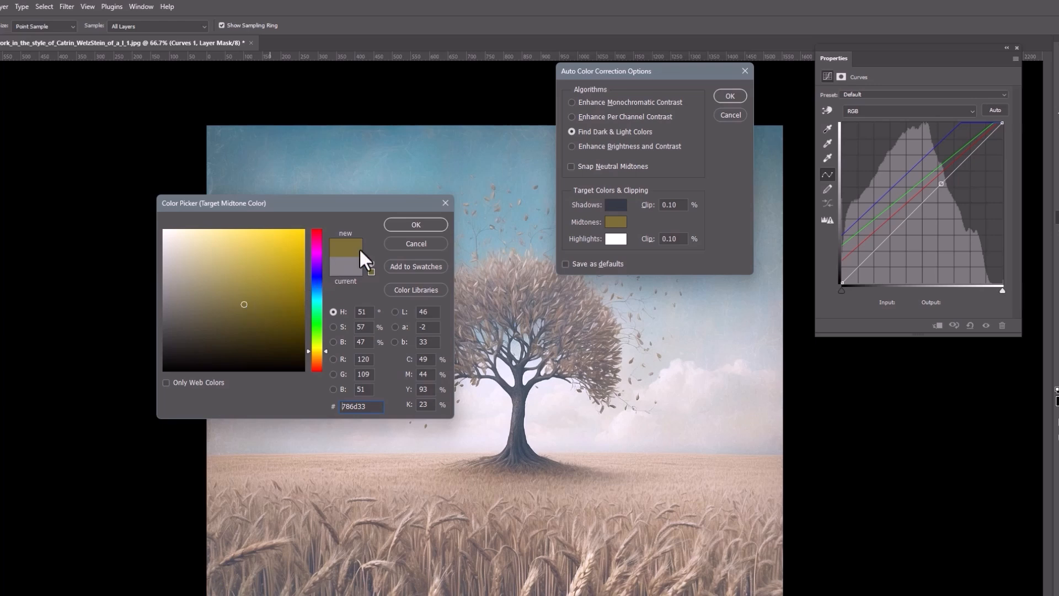
pyautogui.click(415, 223)
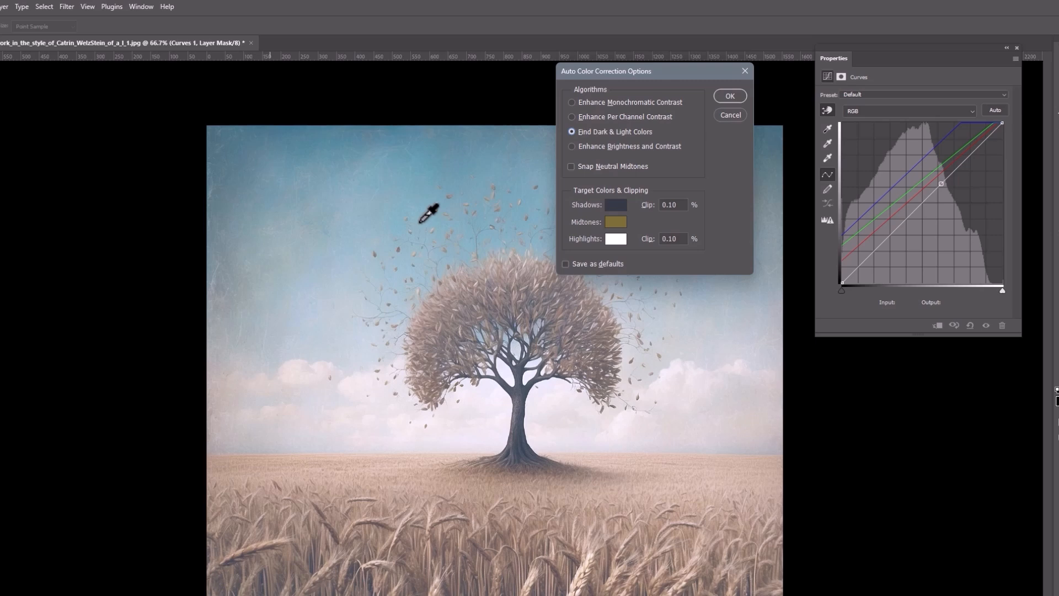
# Set the highlights target color to a warm beige, hex e1c686, and apply without saving the targets as defaults.
pyautogui.click(616, 240)
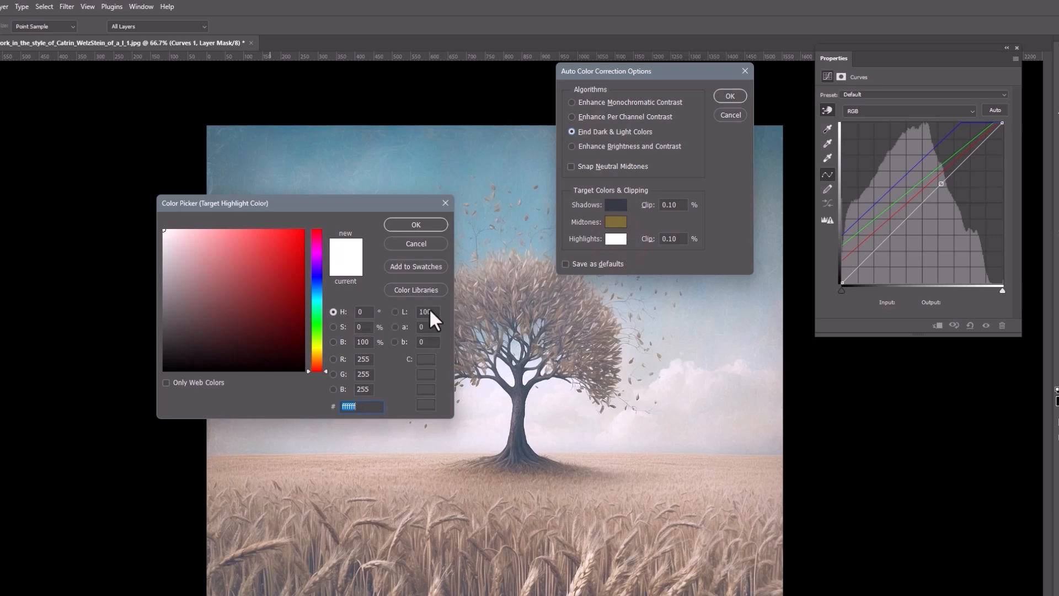
pyautogui.click(317, 349)
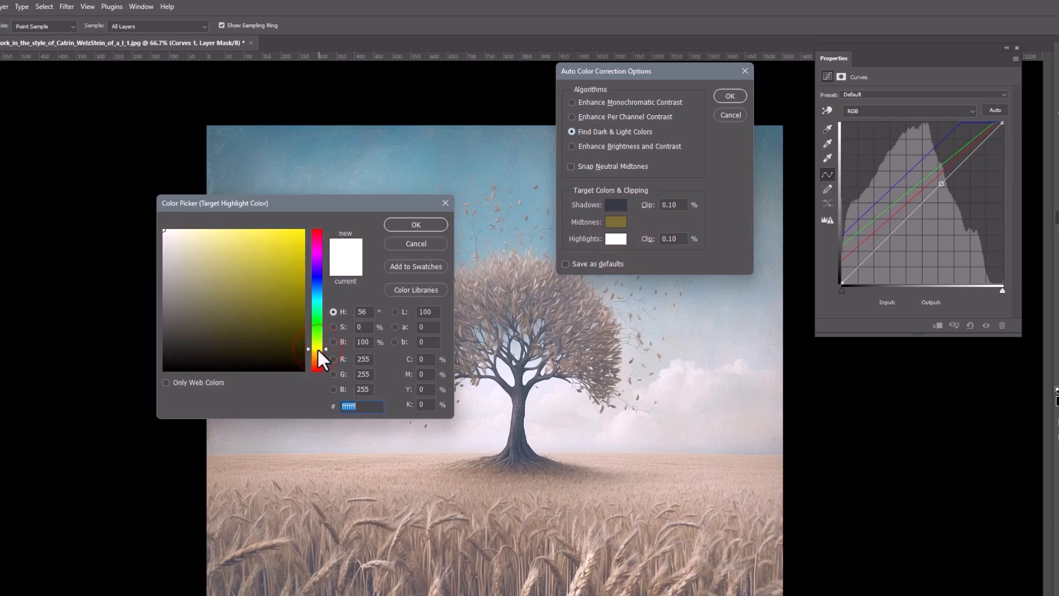
pyautogui.click(318, 355)
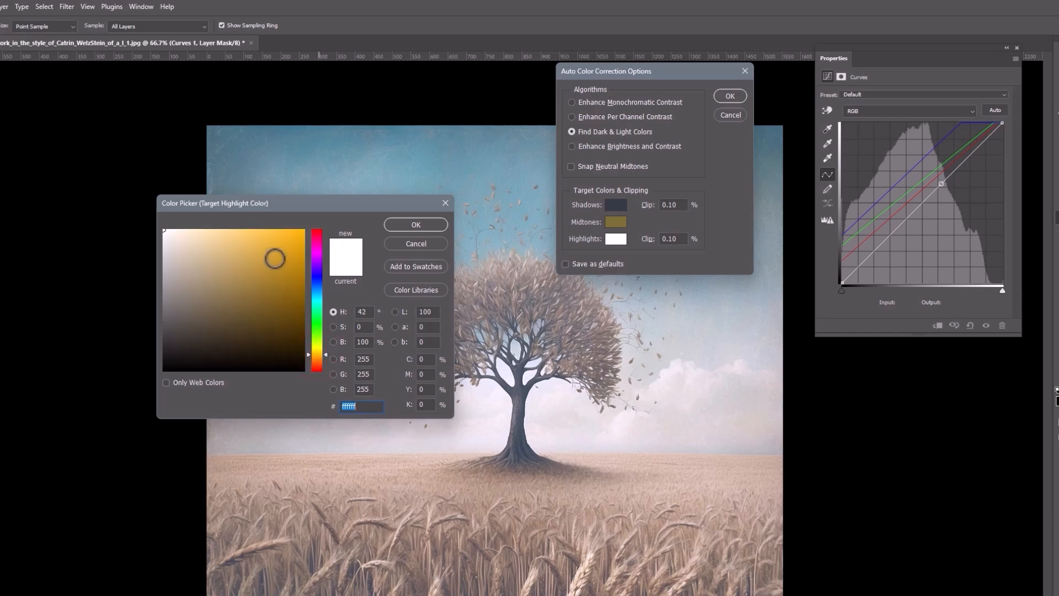
pyautogui.click(241, 252)
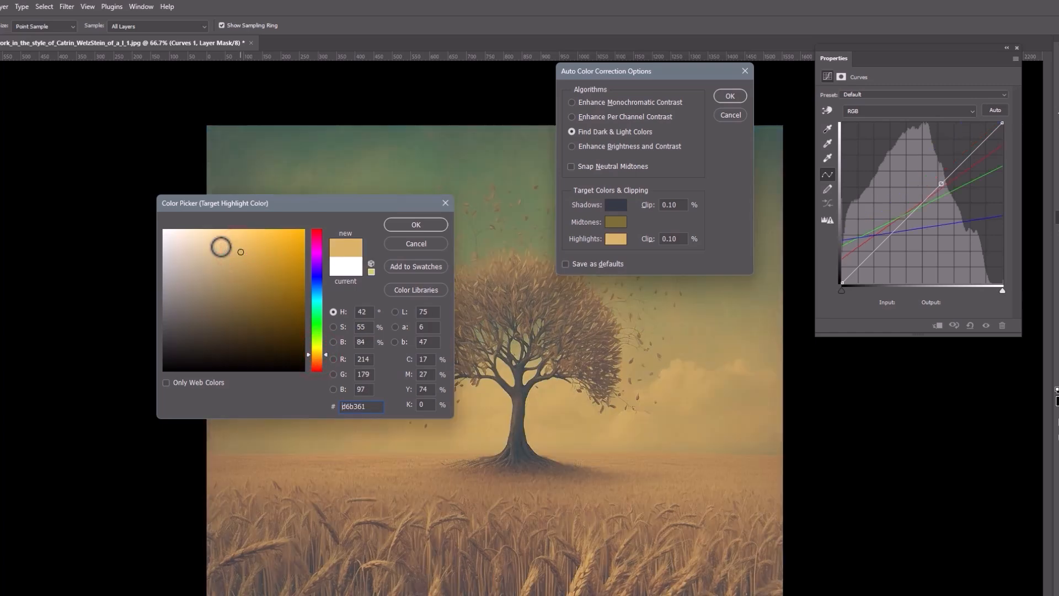
pyautogui.click(221, 246)
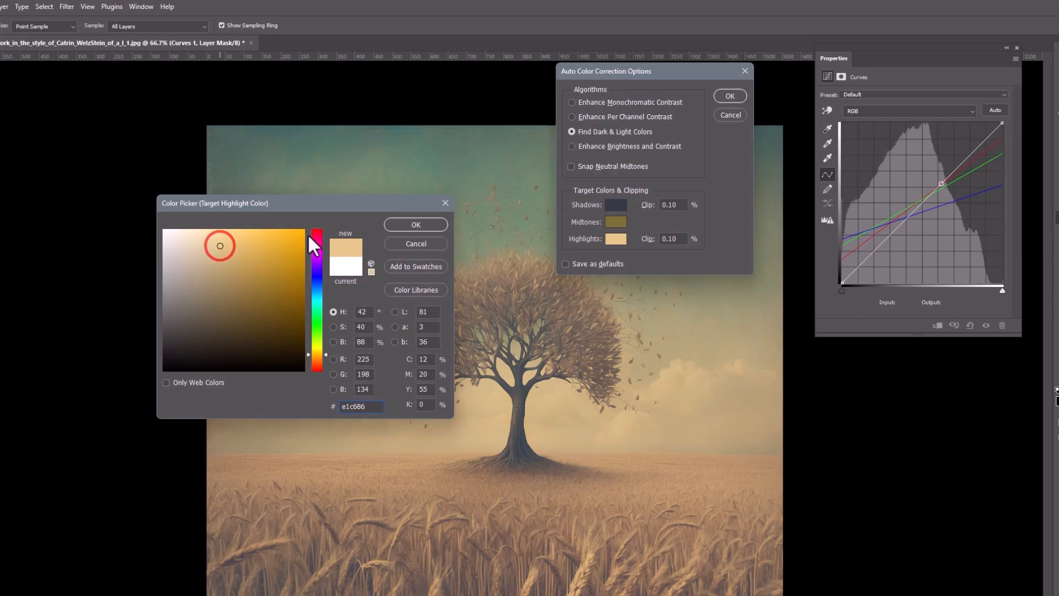
pyautogui.click(433, 220)
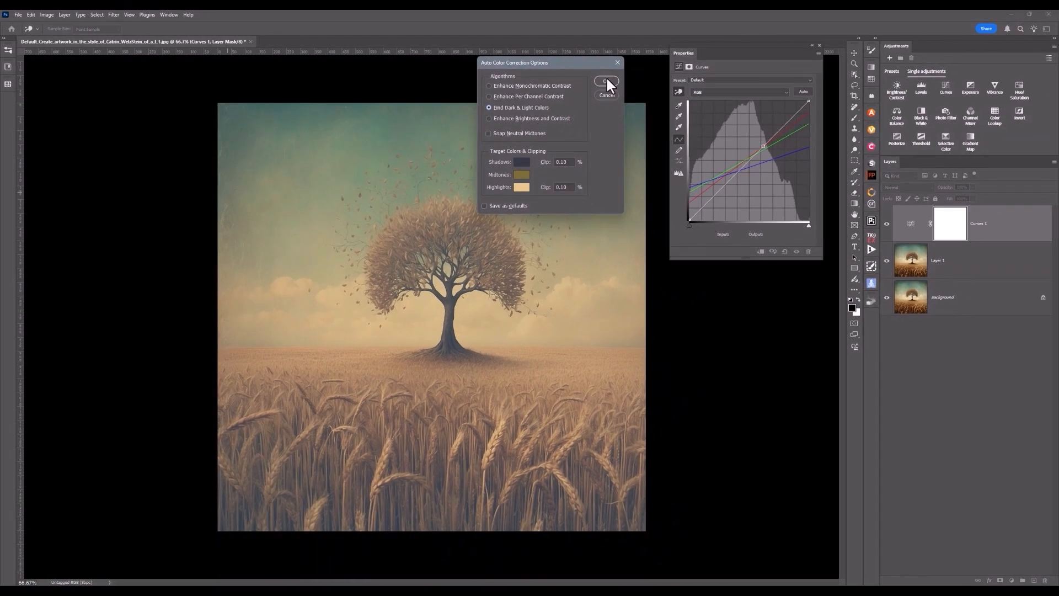
pyautogui.click(729, 96)
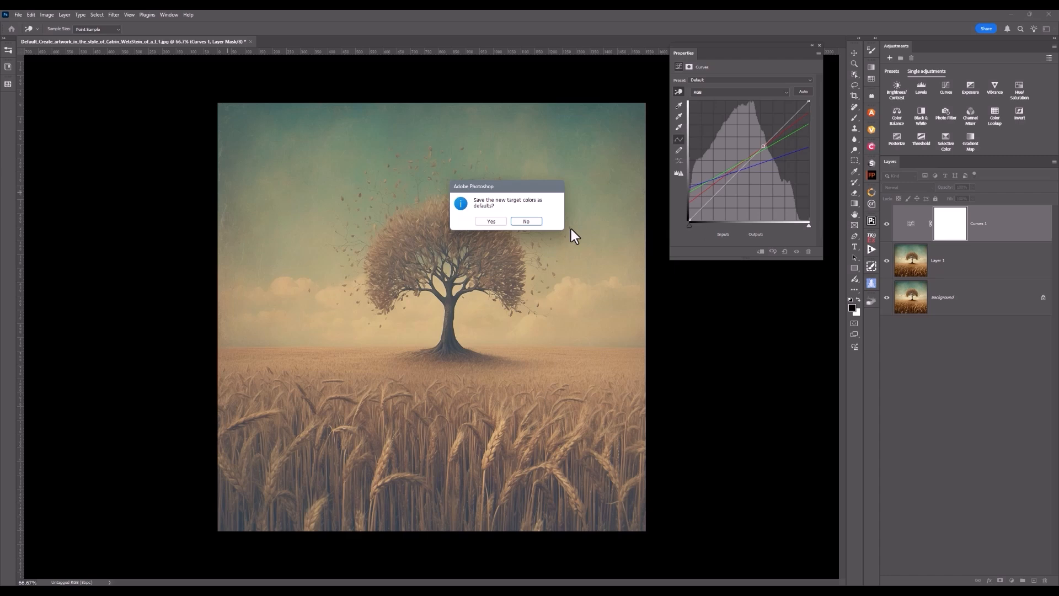
pyautogui.click(527, 221)
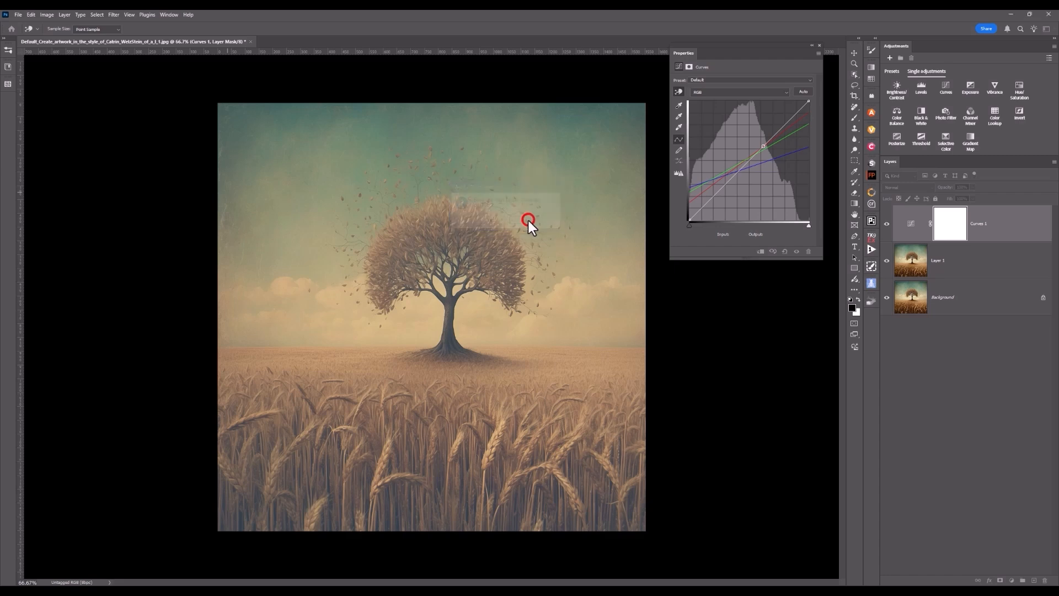
# Set the Curves layer's blend mode to Soft Light and toggle its visibility to compare.
pyautogui.click(903, 228)
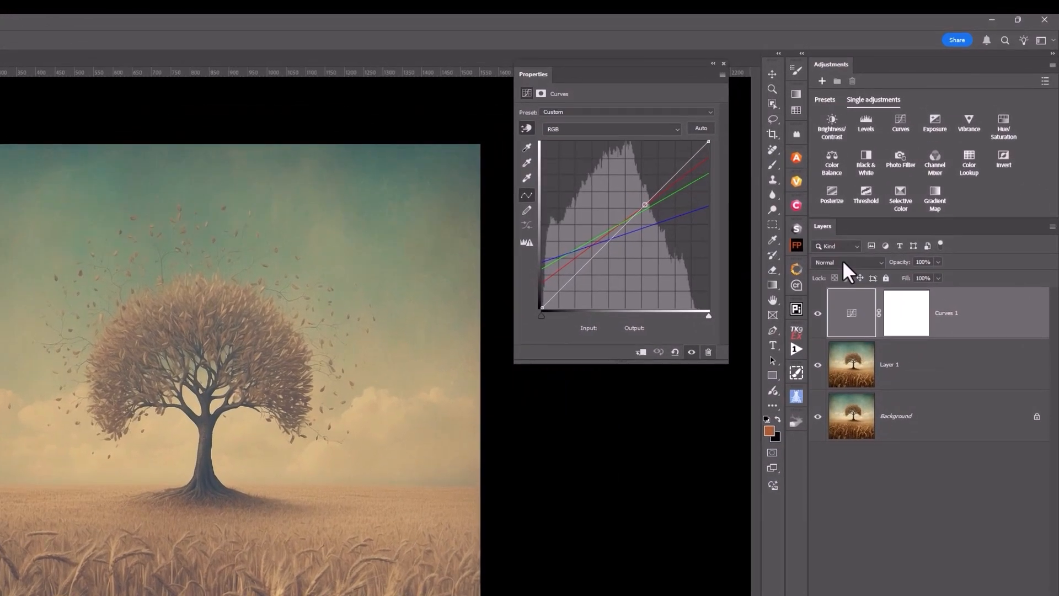
pyautogui.click(842, 260)
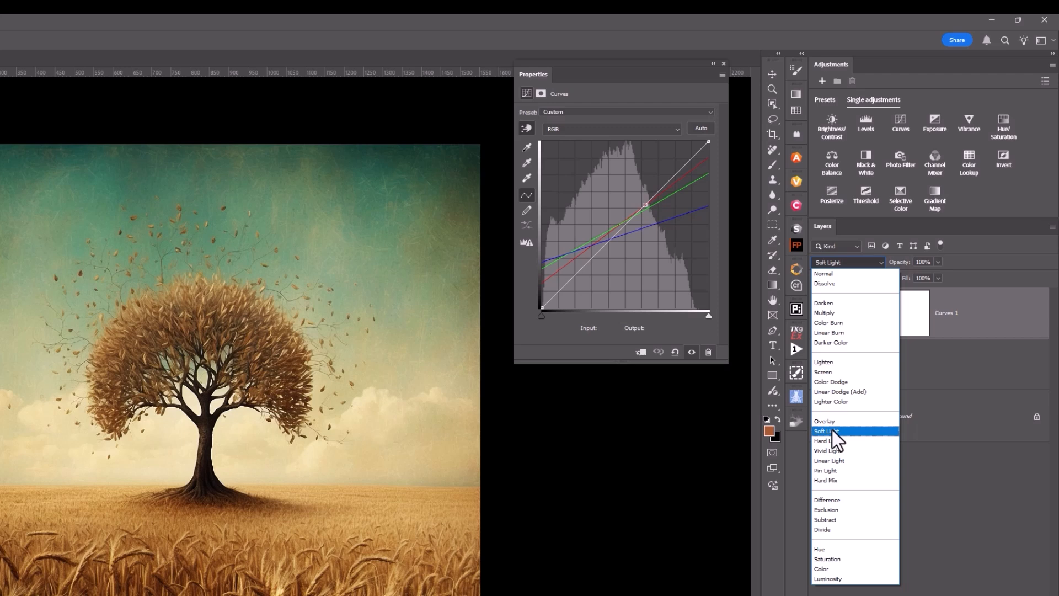
pyautogui.click(832, 430)
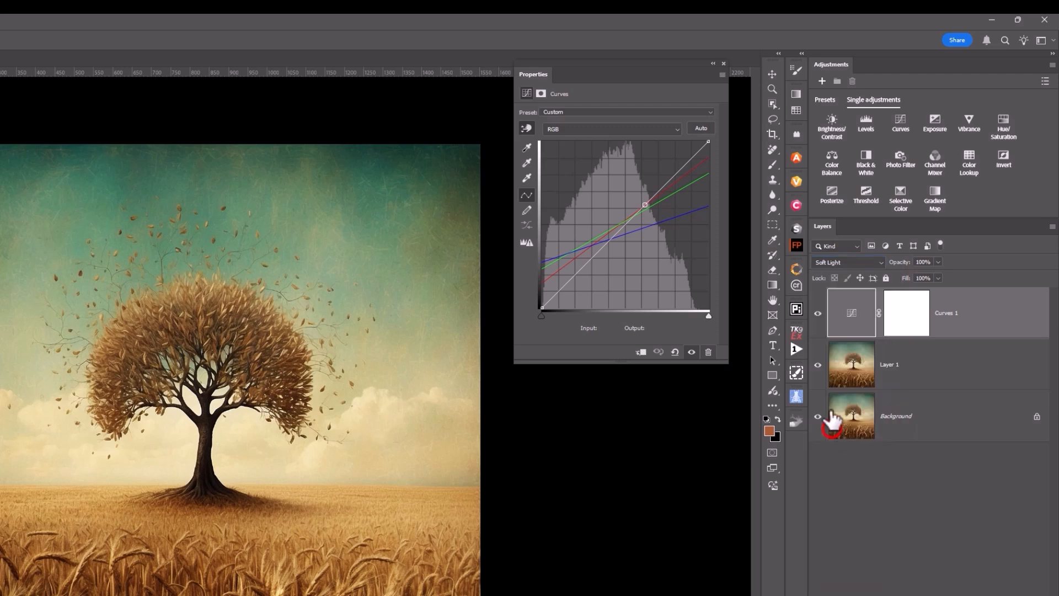
pyautogui.click(818, 313)
pyautogui.click(818, 313)
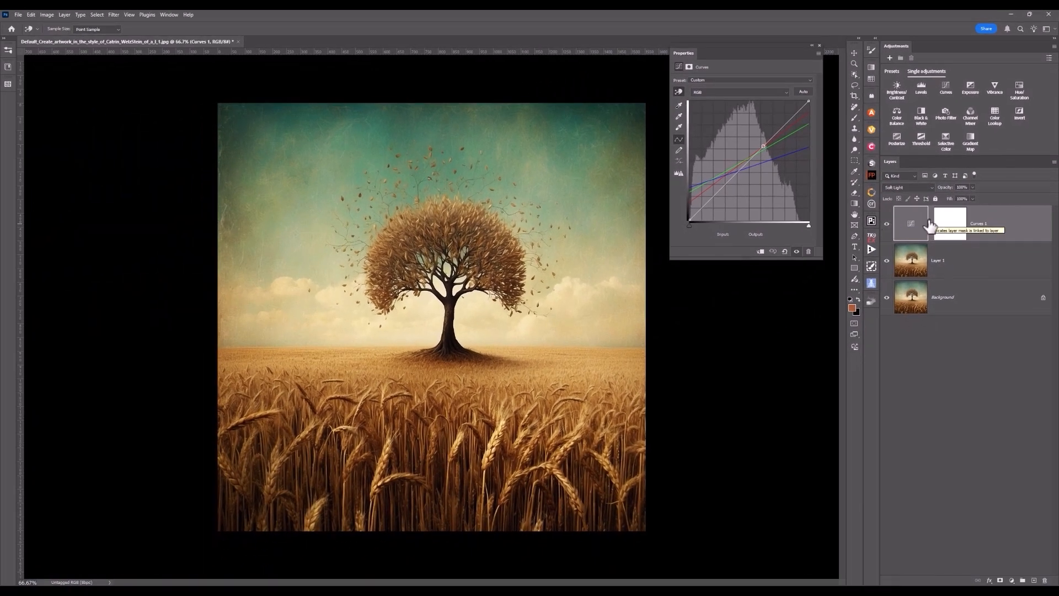
# Lower the Curves layer's opacity and toggle its visibility to compare before and after.
pyautogui.click(971, 187)
pyautogui.moveTo(943, 200); pyautogui.dragTo(945, 201)
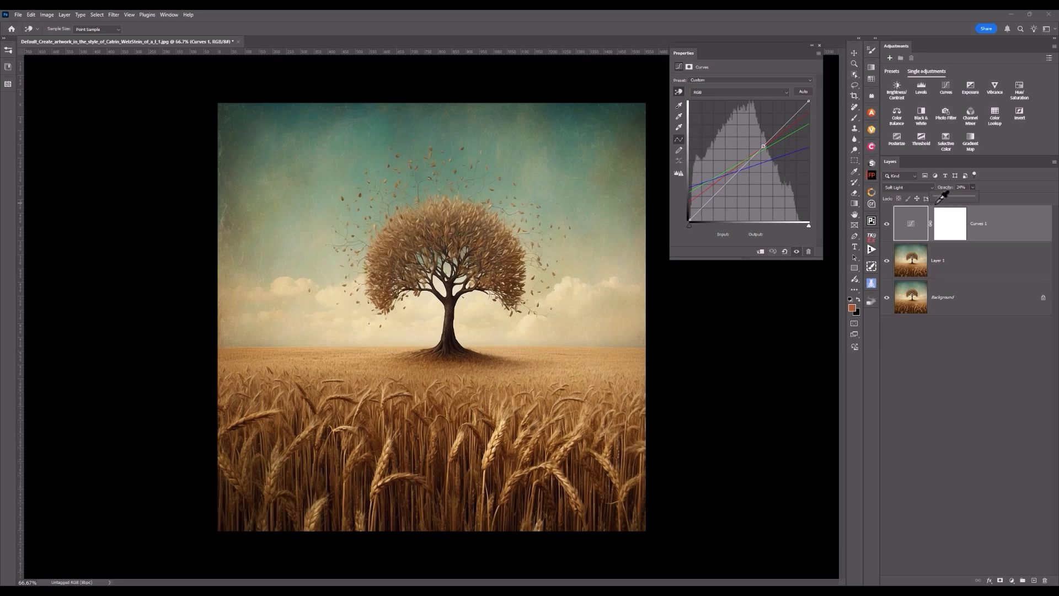
pyautogui.click(886, 225)
pyautogui.click(887, 225)
pyautogui.click(887, 224)
pyautogui.click(887, 226)
pyautogui.click(887, 226)
# Close the properties panel, hide the Curves layer, and select Layer 1.
pyautogui.click(819, 45)
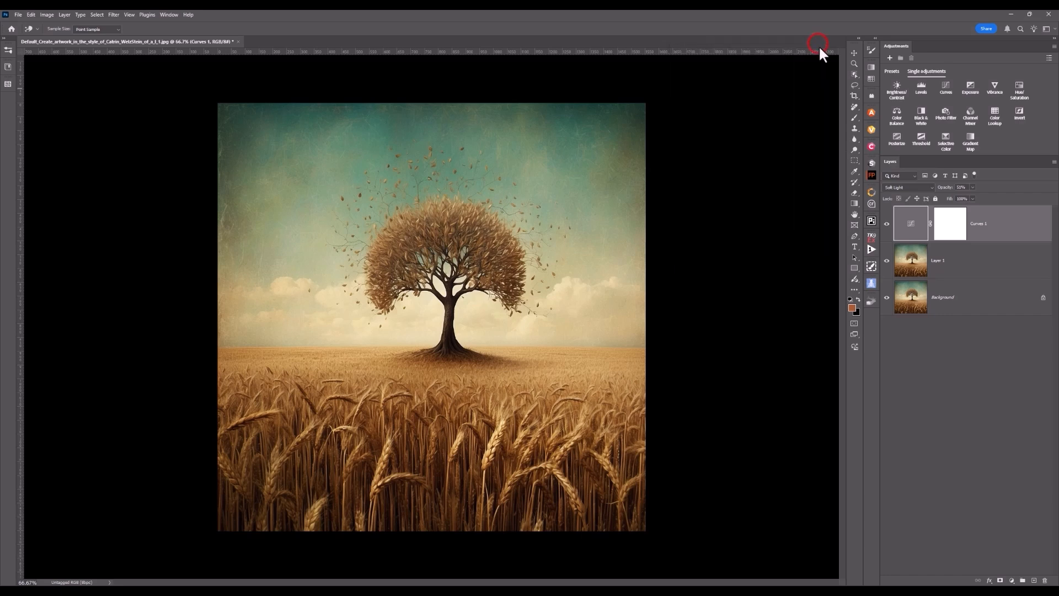
pyautogui.click(886, 223)
pyautogui.click(910, 261)
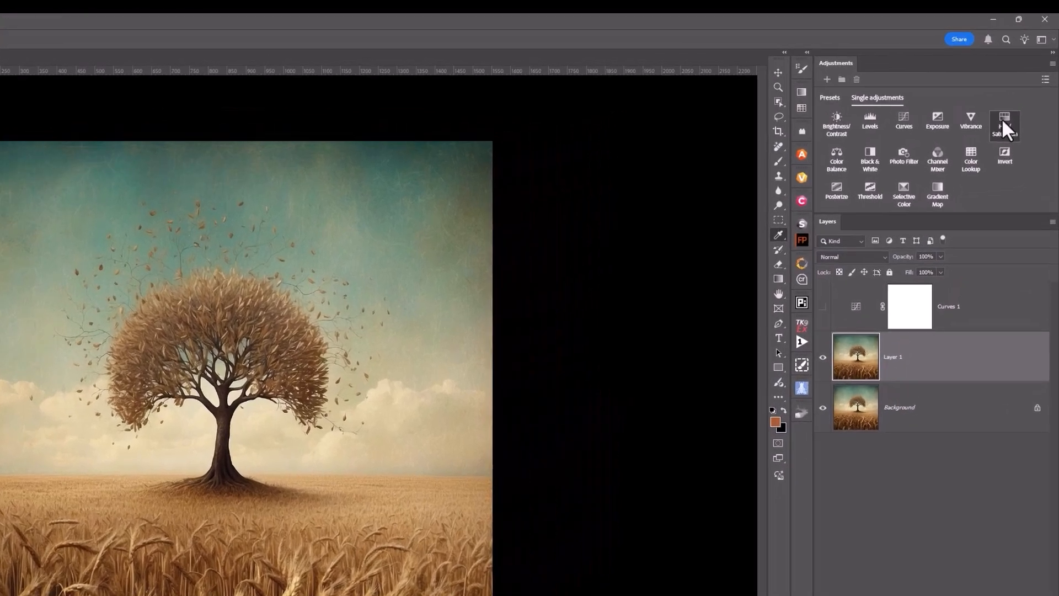
# Add a Hue/Saturation adjustment layer and apply its Old Style preset.
pyautogui.click(1018, 88)
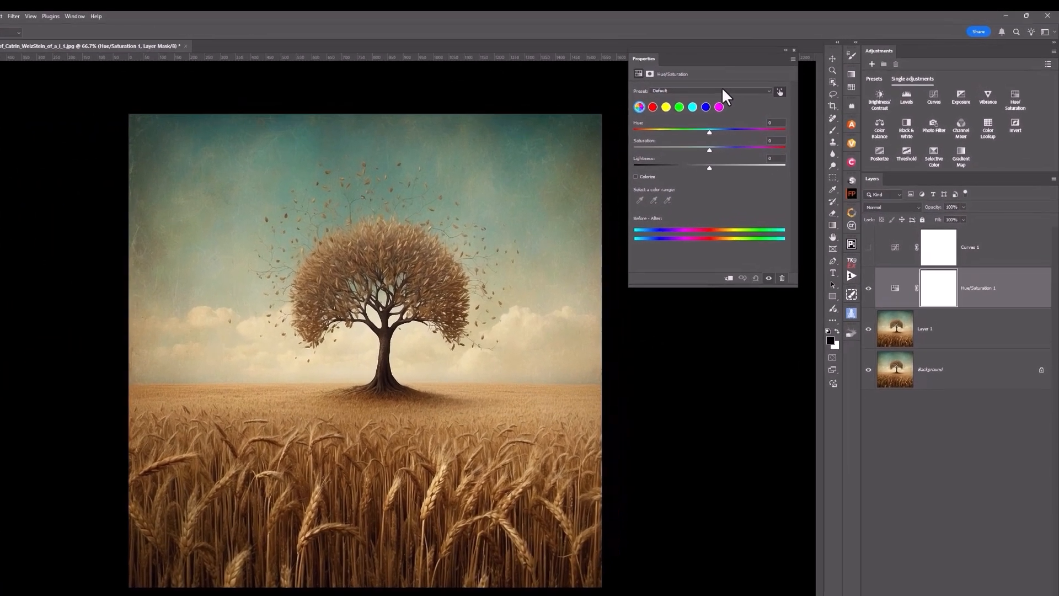
pyautogui.click(755, 82)
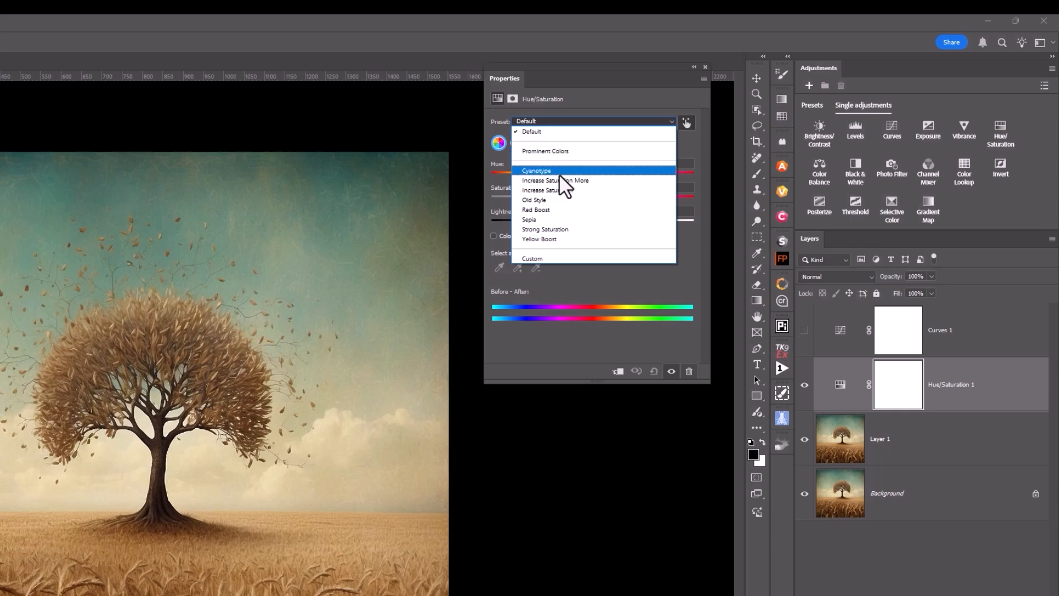
pyautogui.click(530, 220)
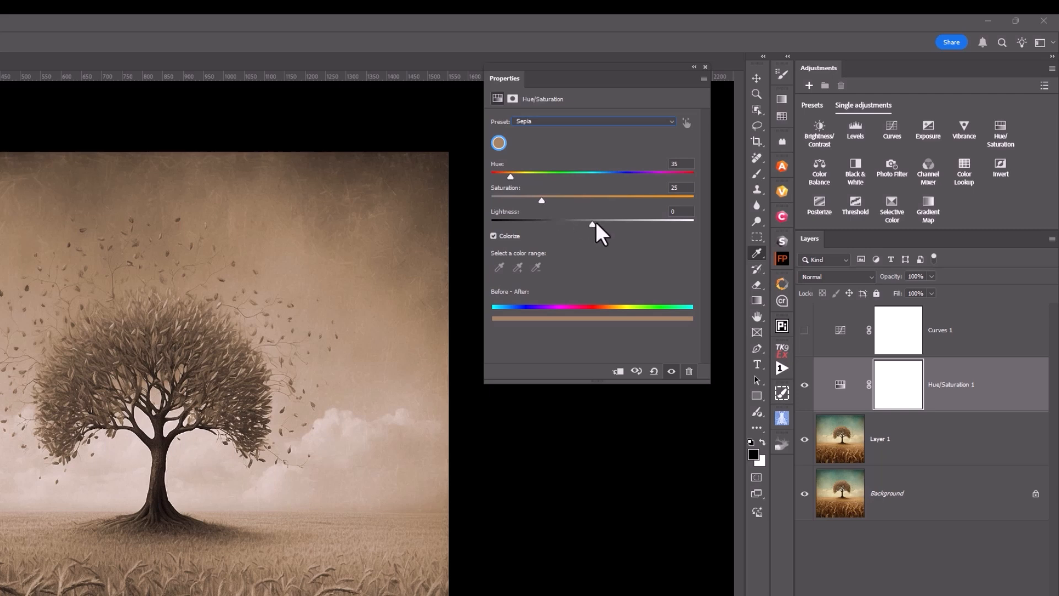
pyautogui.click(563, 118)
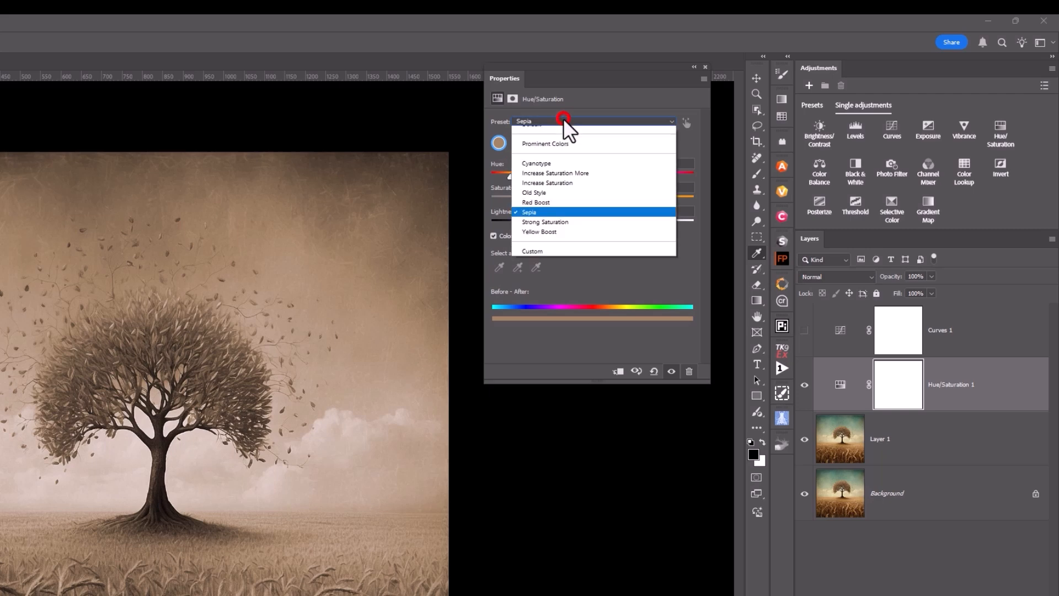
pyautogui.press('Up')
pyautogui.press('Up')
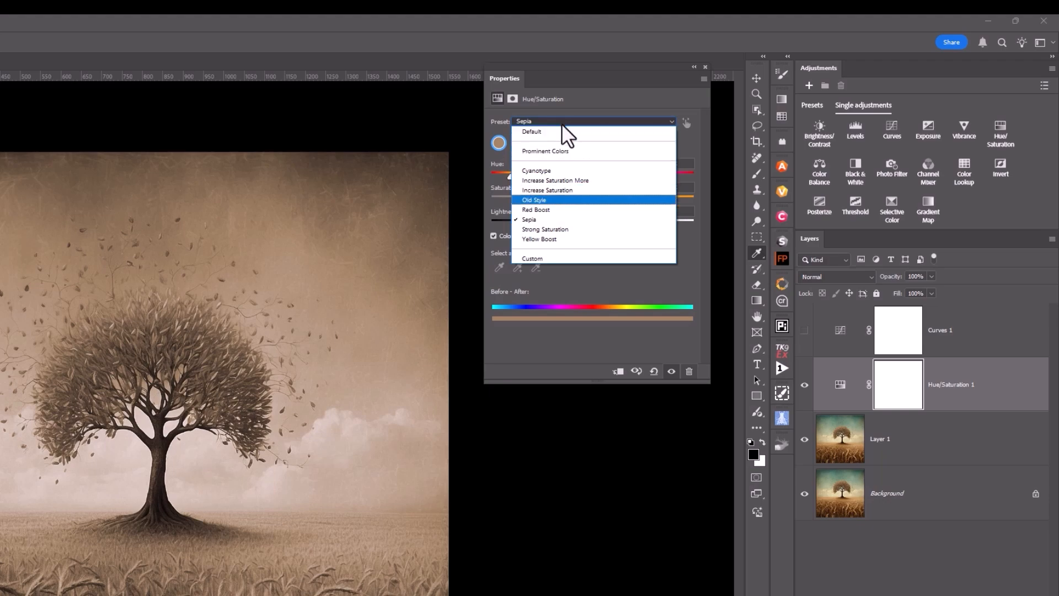
pyautogui.click(538, 199)
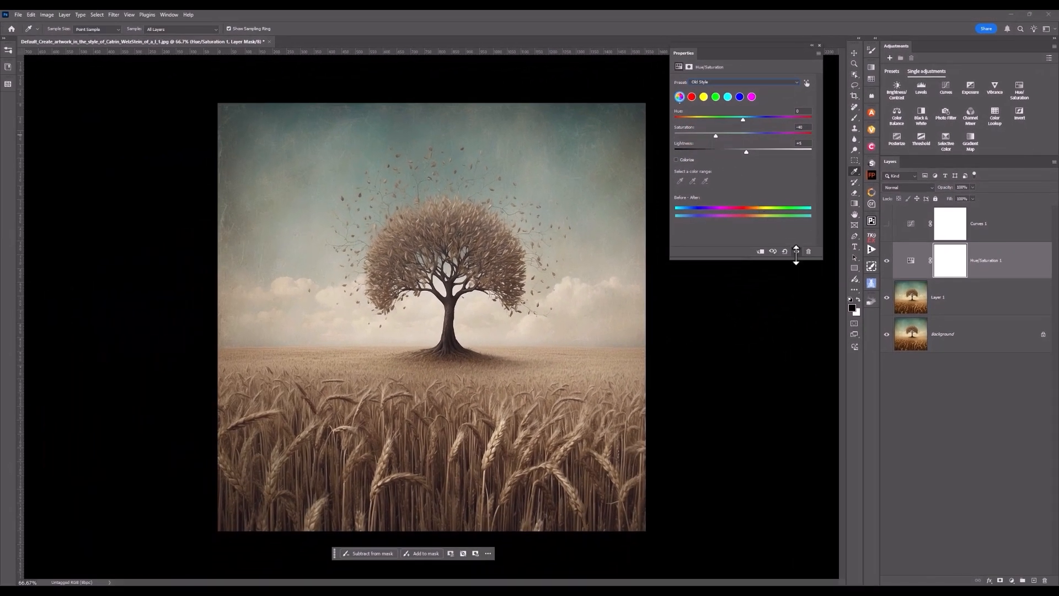
# Toggle the Hue/Saturation layer's visibility to compare, then lower its saturation and raise its lightness slightly.
pyautogui.click(796, 253)
pyautogui.click(796, 253)
pyautogui.click(715, 137)
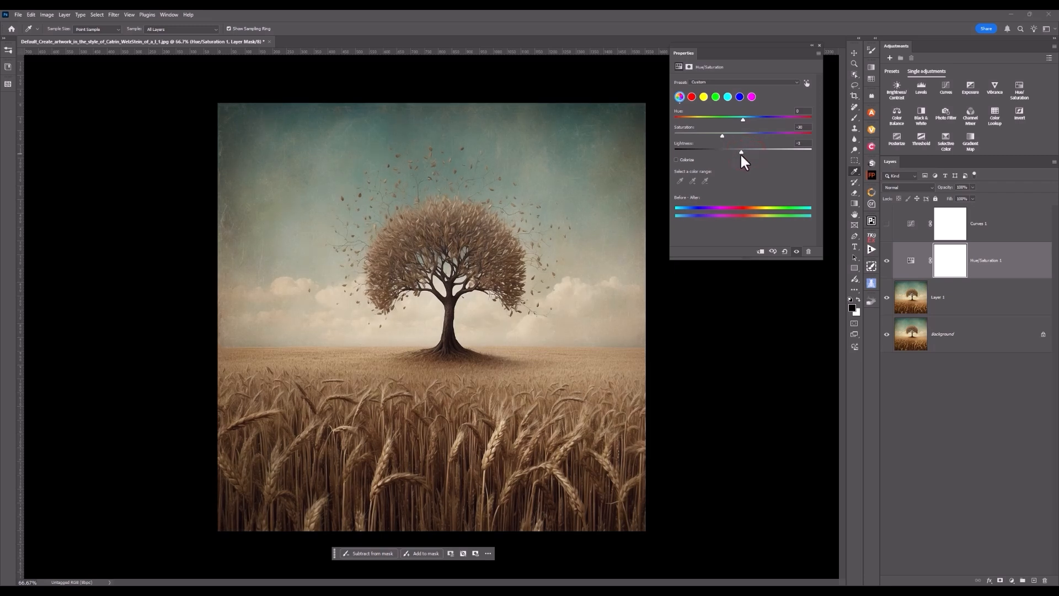
pyautogui.moveTo(738, 157); pyautogui.dragTo(755, 159)
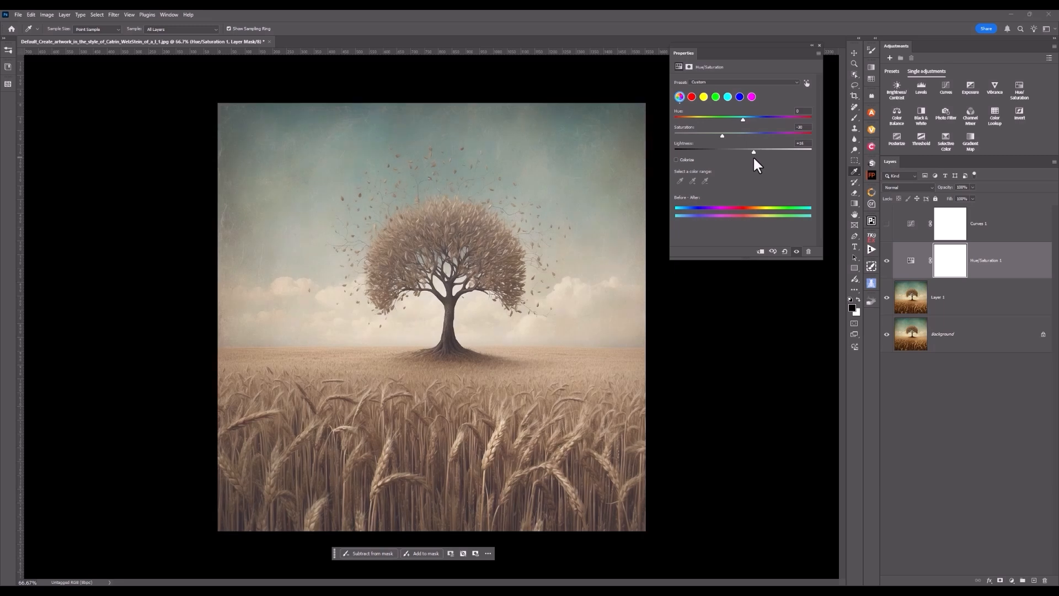